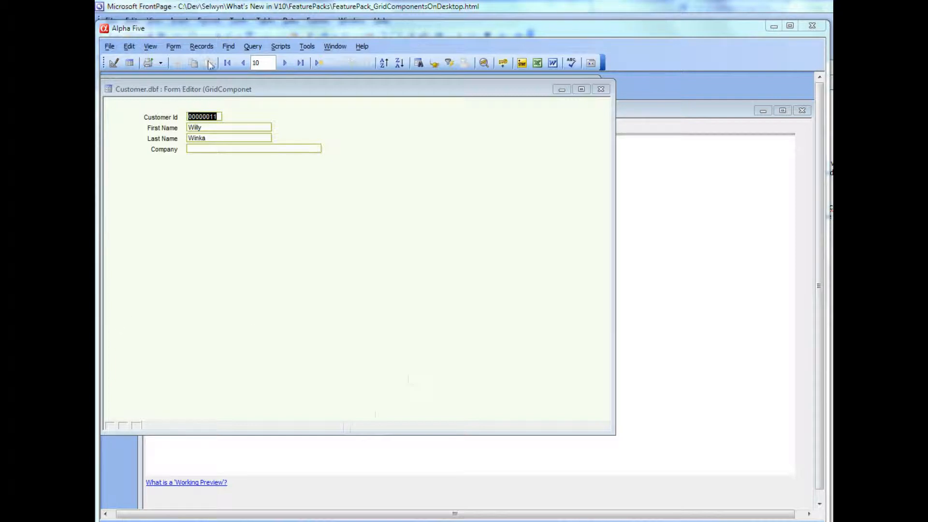
- Page forward through the customer form's records to record 19
{"action": "left_click", "coordinate": [285, 63]}
{"action": "left_click", "coordinate": [285, 63]}
{"action": "left_click", "coordinate": [286, 63]}
{"action": "left_click", "coordinate": [286, 63]}
{"action": "left_click", "coordinate": [286, 63]}
{"action": "left_click", "coordinate": [286, 63]}
{"action": "left_click", "coordinate": [286, 63]}
{"action": "left_click", "coordinate": [286, 63]}
{"action": "left_click", "coordinate": [286, 63]}
- Review the invoices grid's query definition and expand the first invoice's line items in its working preview
{"action": "left_click", "coordinate": [291, 462]}
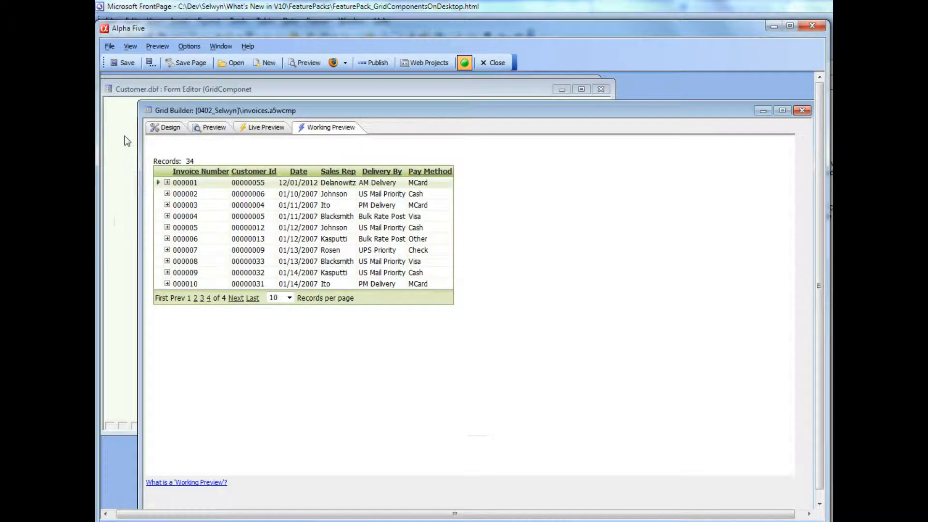
{"action": "left_click", "coordinate": [164, 128]}
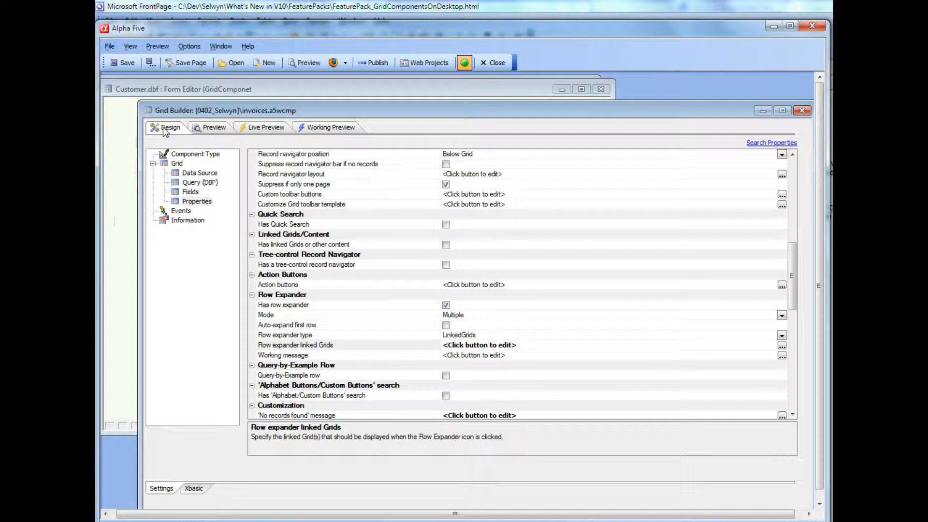
{"action": "left_click", "coordinate": [199, 182]}
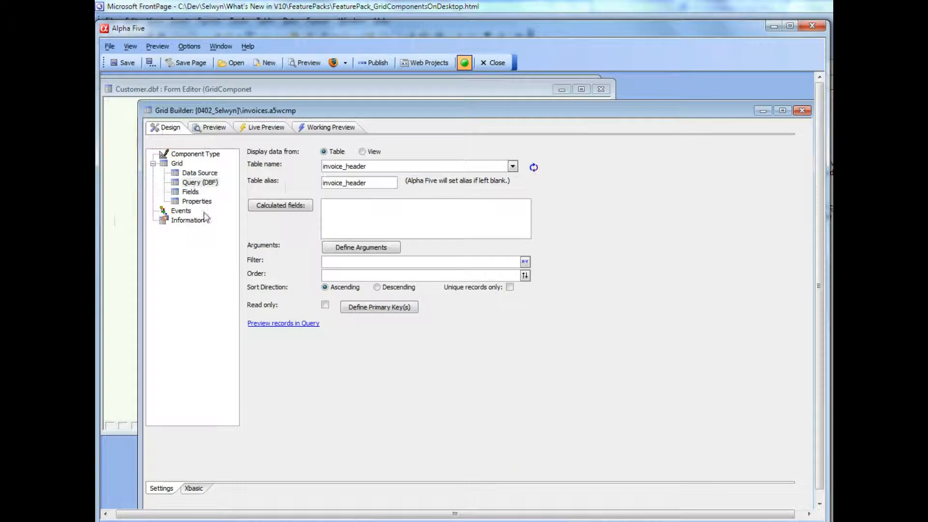
{"action": "left_click", "coordinate": [329, 129]}
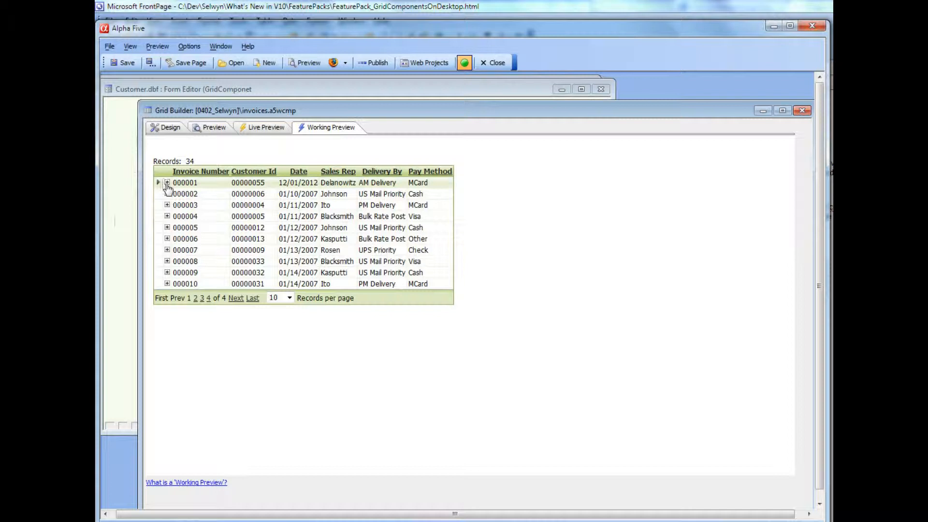
{"action": "left_click", "coordinate": [168, 183]}
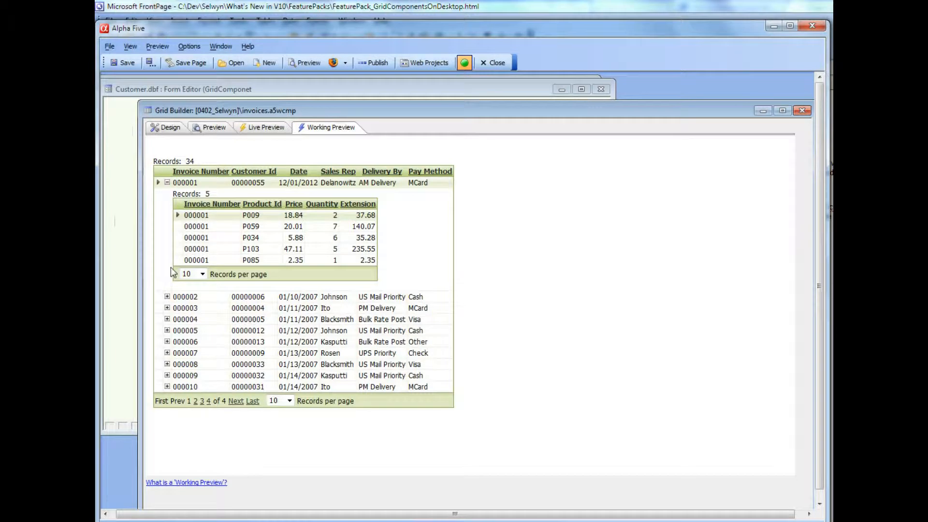
- Open the customer form in design mode and draw an Embedded Grid Component supercontrol across the empty area below the Company field
{"action": "left_click", "coordinate": [124, 329]}
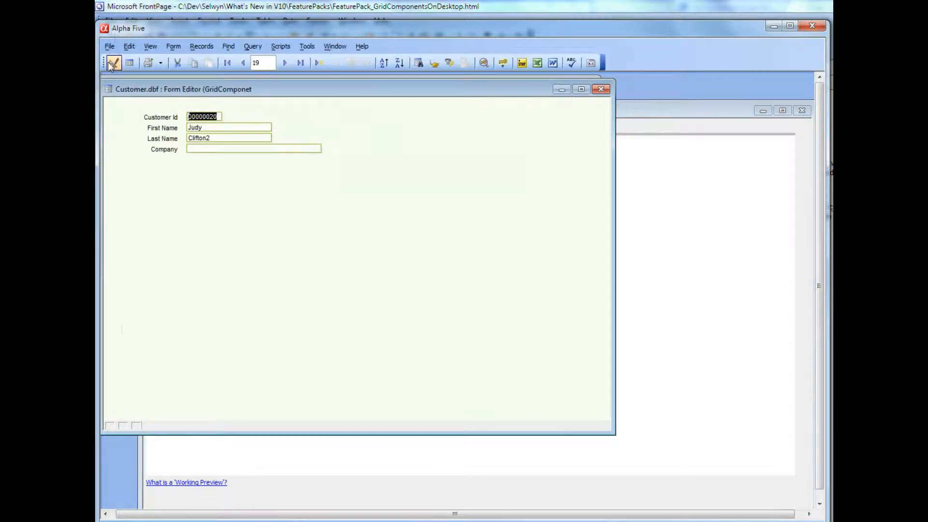
{"action": "left_click", "coordinate": [113, 64]}
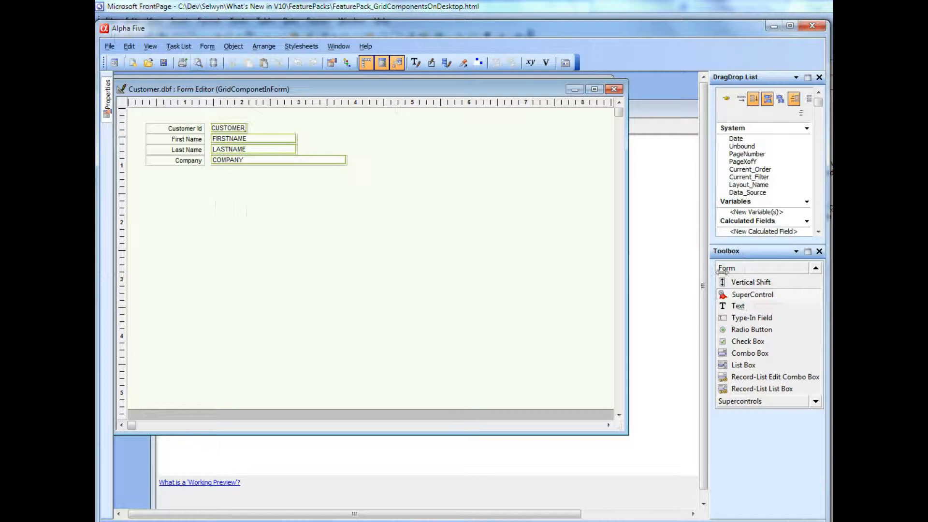
{"action": "left_click", "coordinate": [743, 297]}
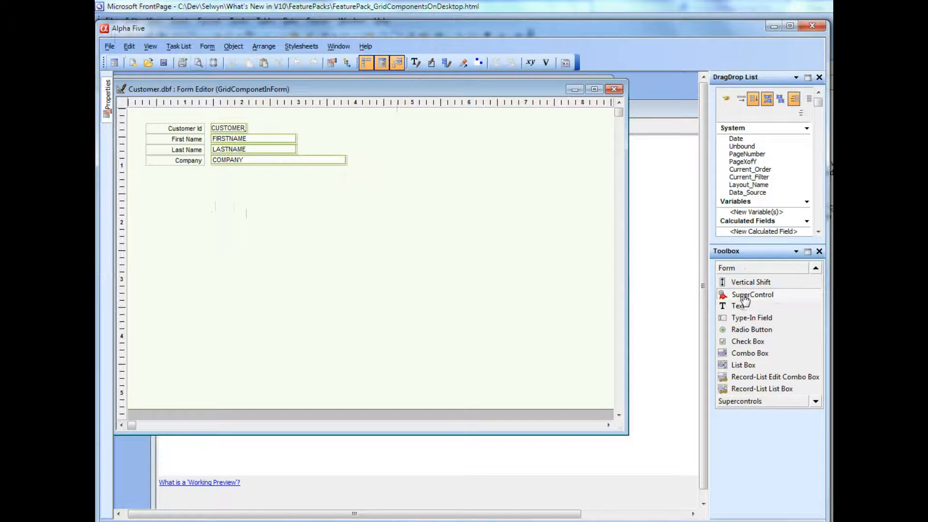
{"action": "left_click", "coordinate": [158, 178]}
{"action": "left_click_drag", "start_coordinate": [208, 248], "coordinate": [541, 392]}
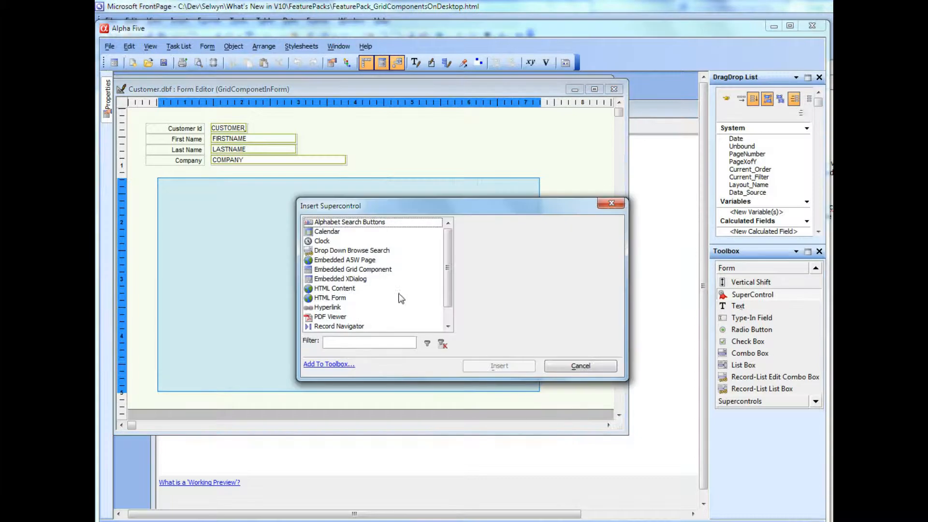
{"action": "double_click", "coordinate": [340, 270]}
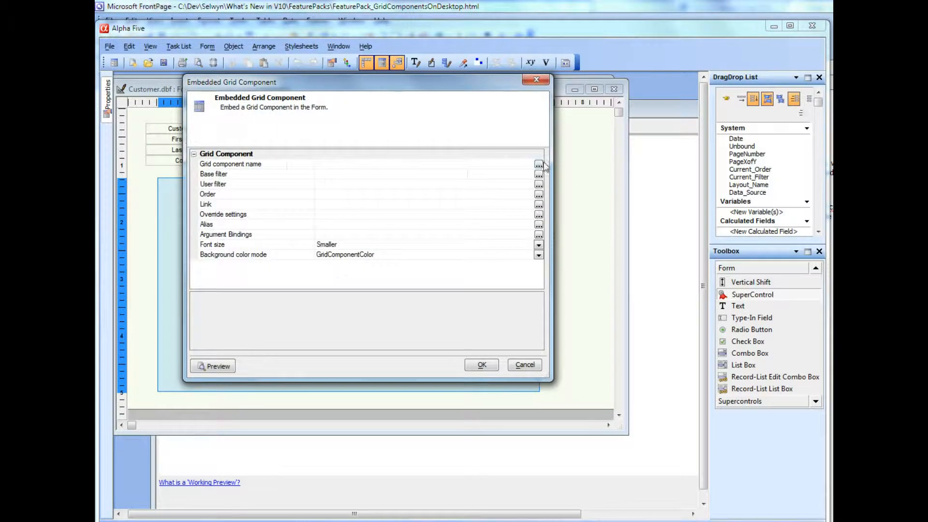
- Choose the invoices grid from the 0402_Selwyn web project as the embedded component
{"action": "left_click", "coordinate": [539, 165]}
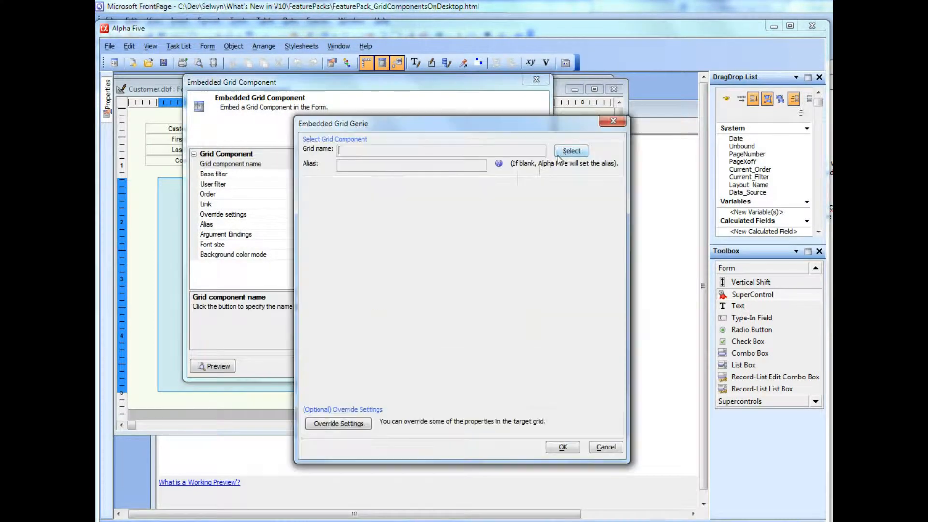
{"action": "left_click", "coordinate": [565, 153]}
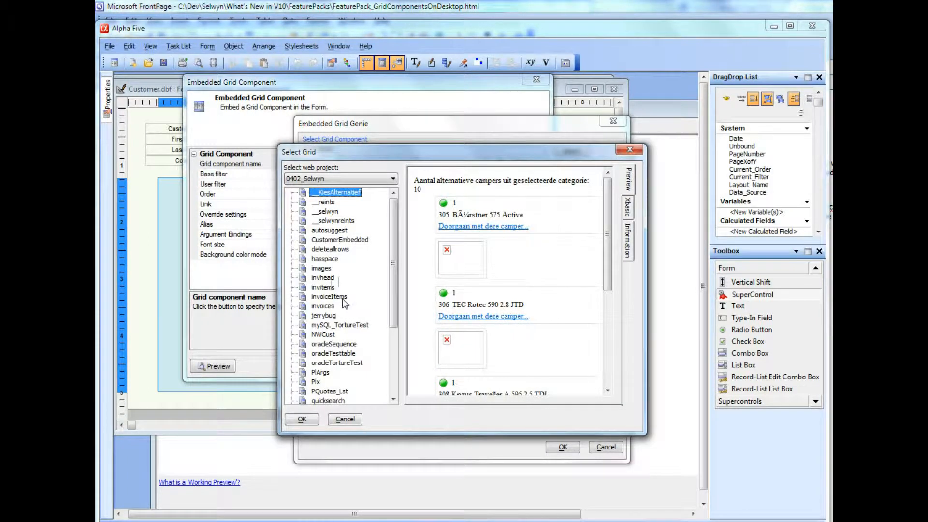
{"action": "left_click", "coordinate": [328, 306]}
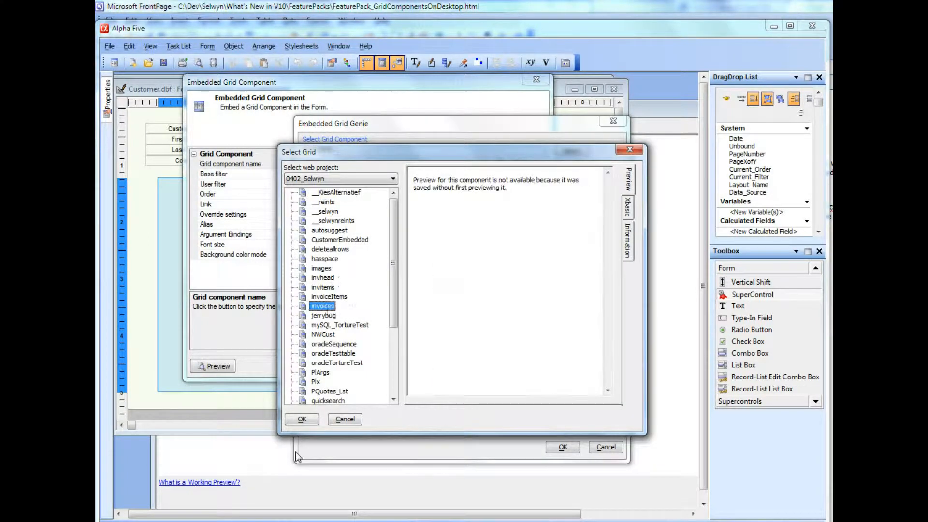
{"action": "left_click", "coordinate": [298, 420]}
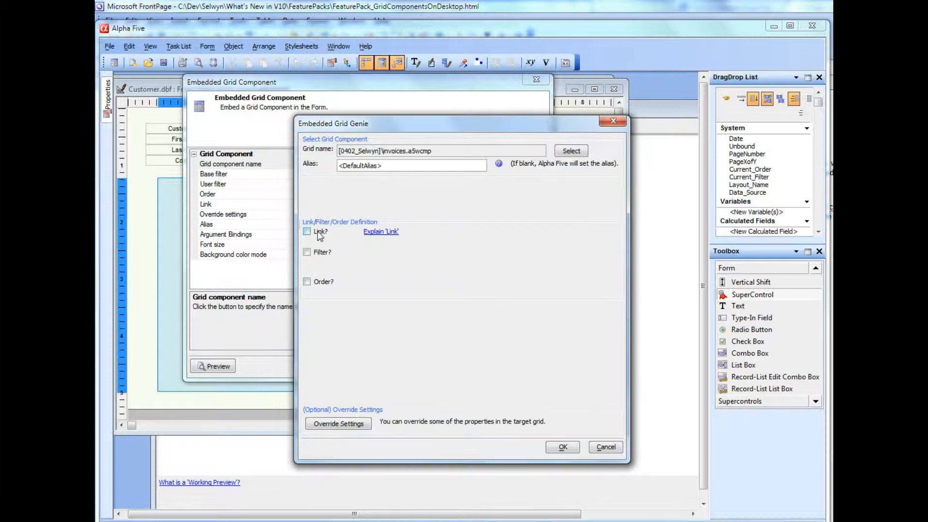
- Link the embedded grid to the form by mapping its Customer_id field to the form's {Customer_id} value
{"action": "left_click", "coordinate": [308, 232]}
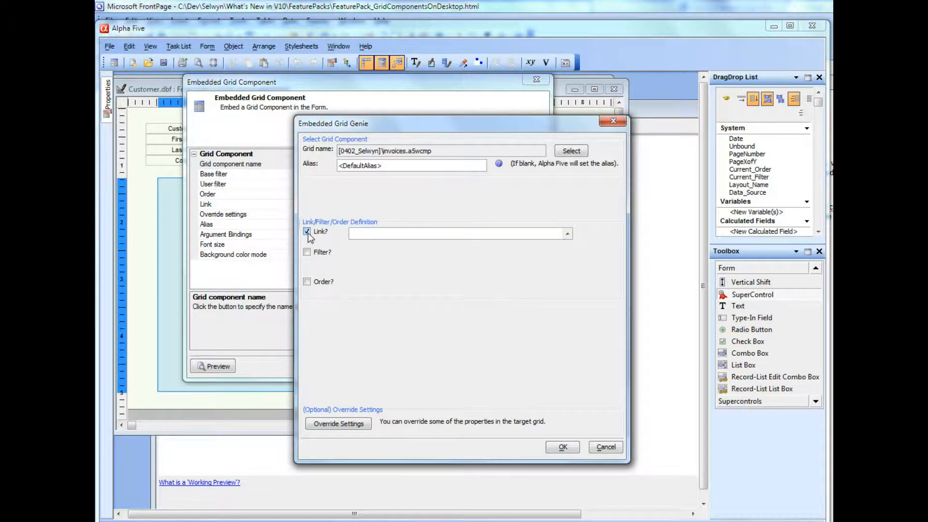
{"action": "left_click", "coordinate": [569, 236]}
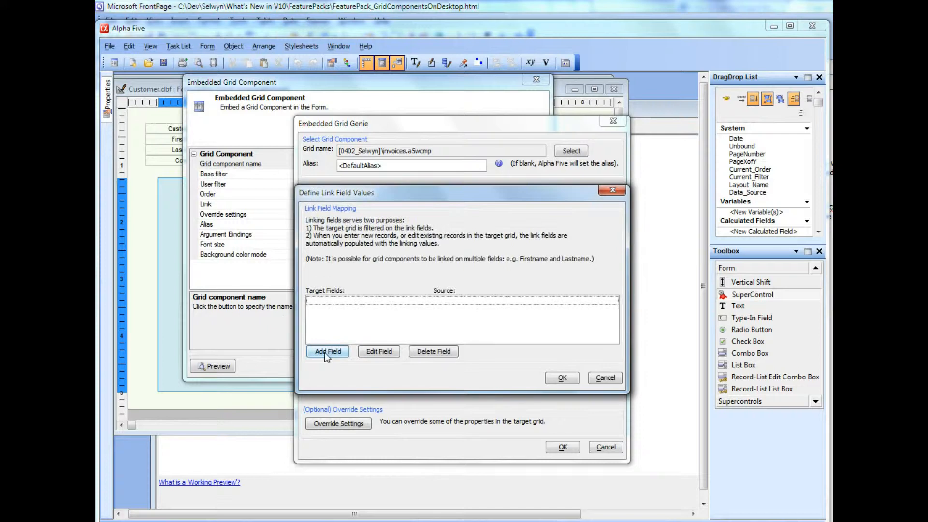
{"action": "left_click", "coordinate": [325, 352]}
{"action": "left_click", "coordinate": [349, 282]}
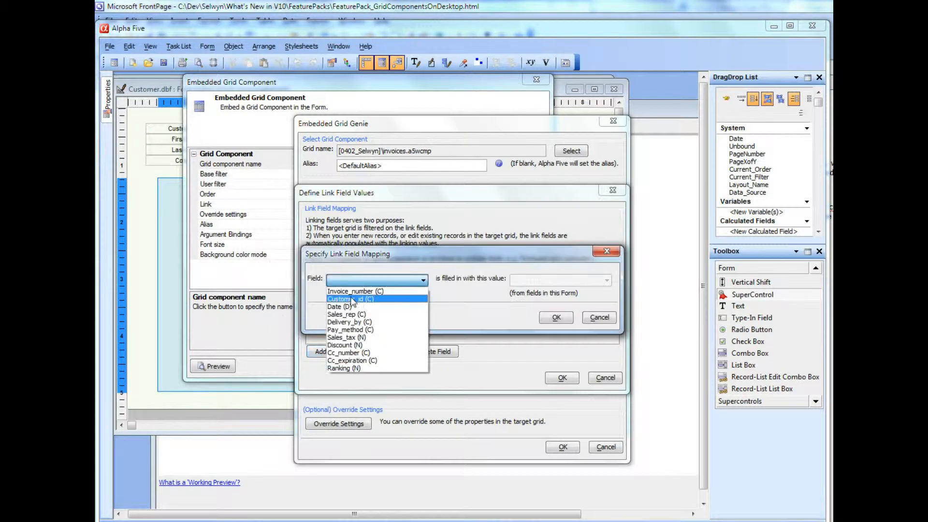
{"action": "left_click", "coordinate": [352, 299]}
{"action": "left_click", "coordinate": [606, 281]}
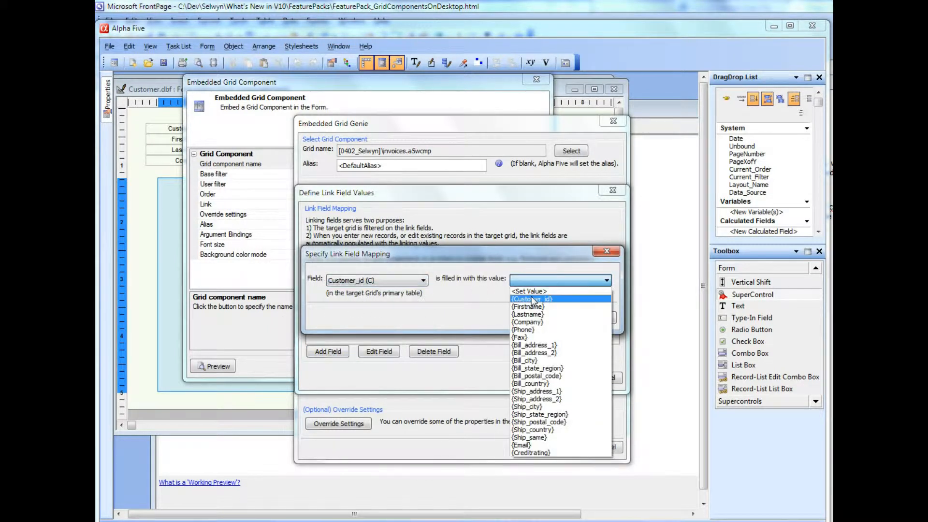
{"action": "left_click", "coordinate": [578, 297]}
{"action": "left_click", "coordinate": [556, 317]}
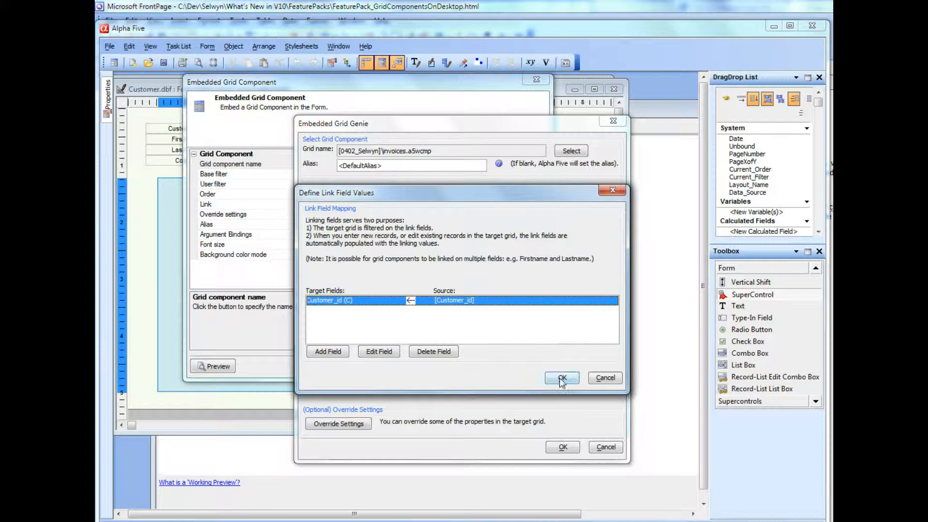
{"action": "left_click", "coordinate": [560, 379]}
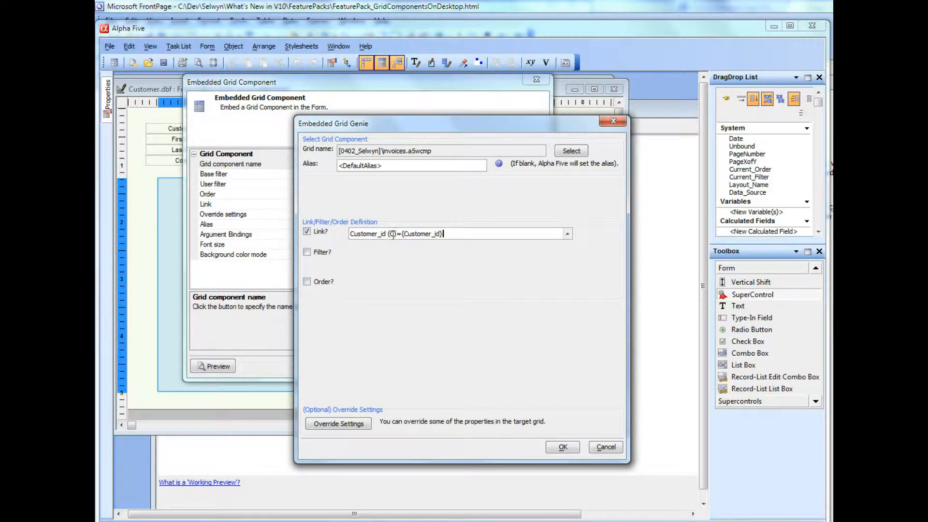
{"action": "left_click", "coordinate": [561, 448]}
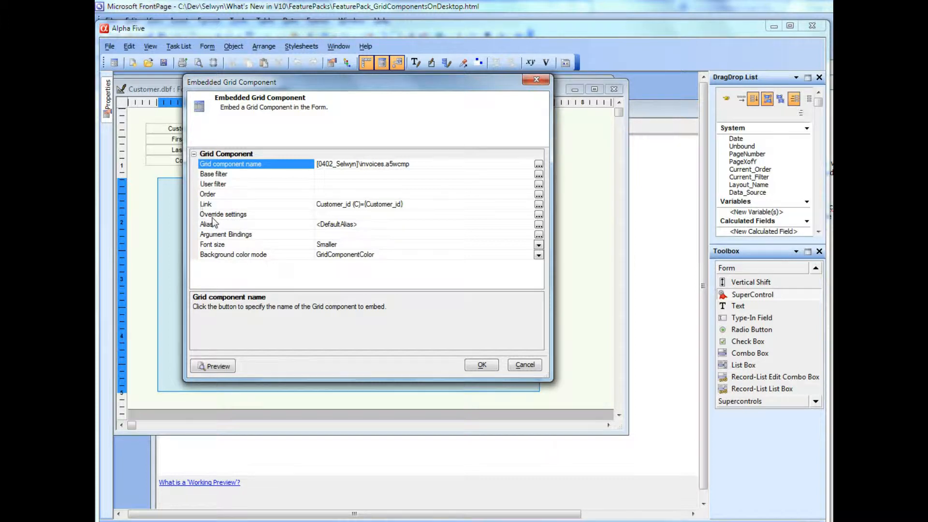
- Keep the embedded grid's font size at Smaller, set its background color mode to FormColor and accept the settings
{"action": "left_click", "coordinate": [237, 248]}
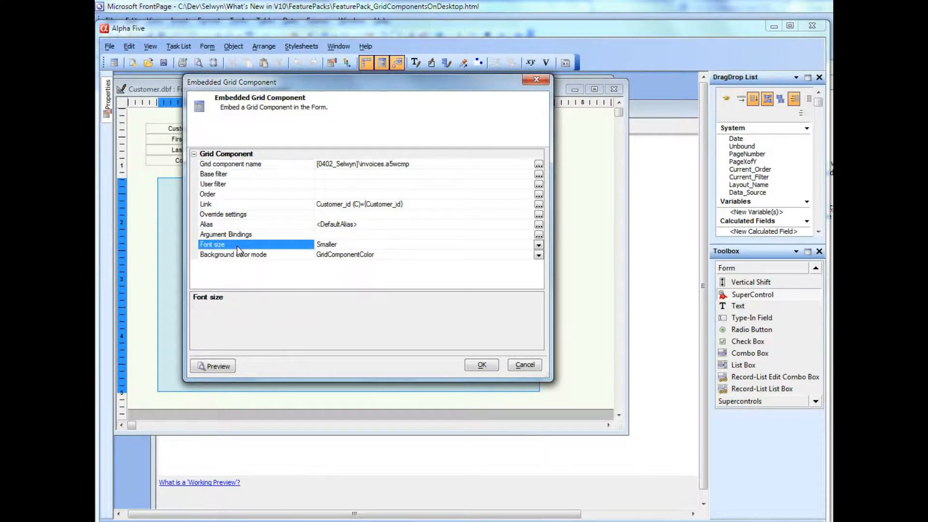
{"action": "left_click", "coordinate": [538, 245]}
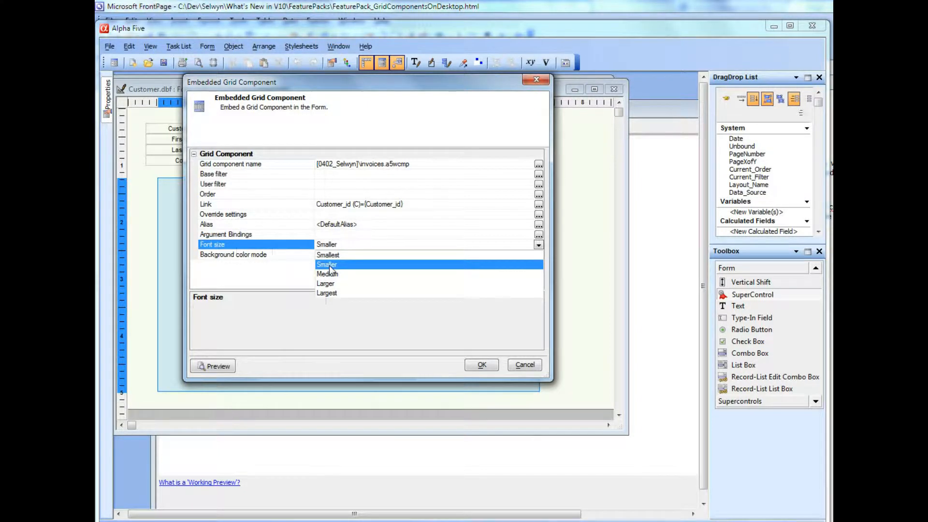
{"action": "left_click", "coordinate": [330, 267]}
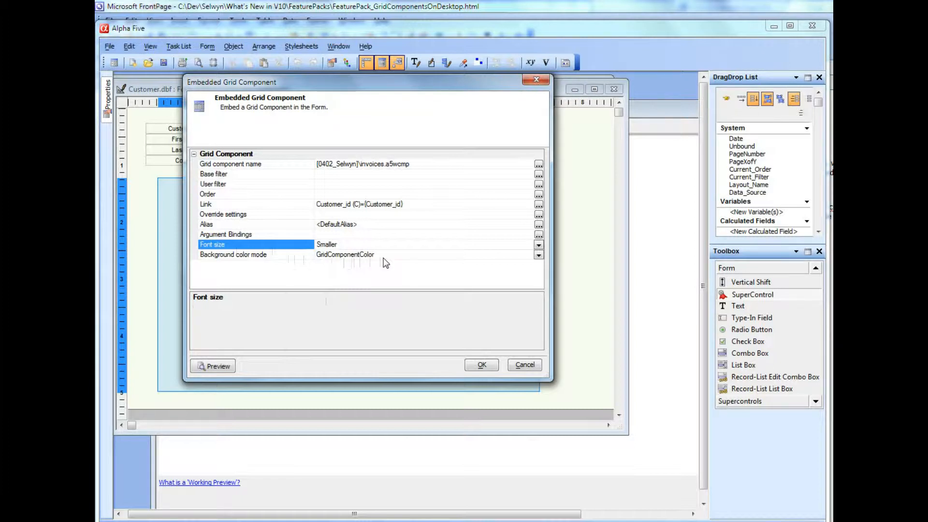
{"action": "left_click", "coordinate": [540, 257]}
{"action": "left_click", "coordinate": [540, 256]}
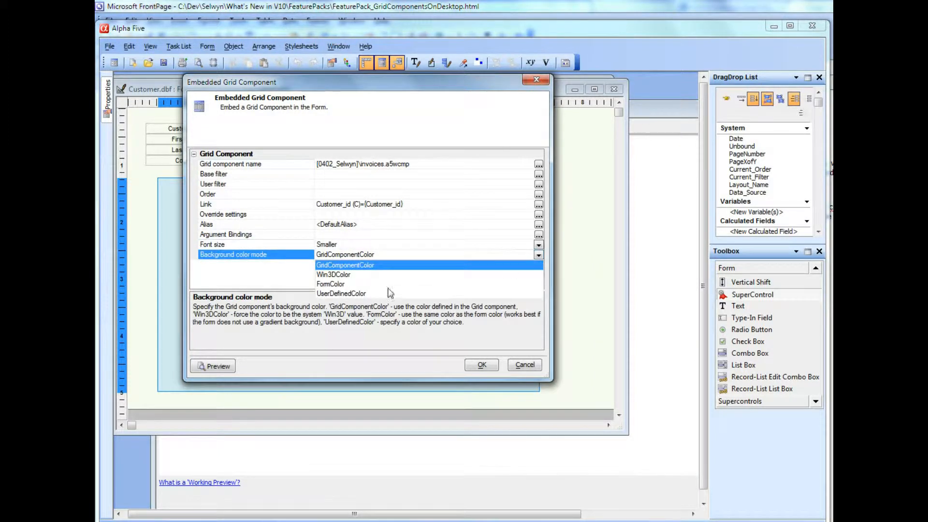
{"action": "left_click", "coordinate": [336, 285]}
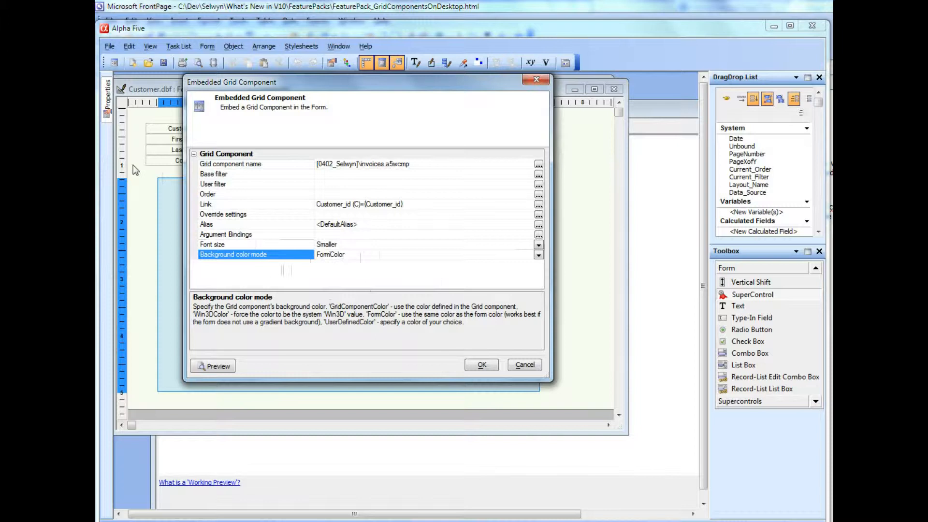
{"action": "left_click", "coordinate": [477, 366]}
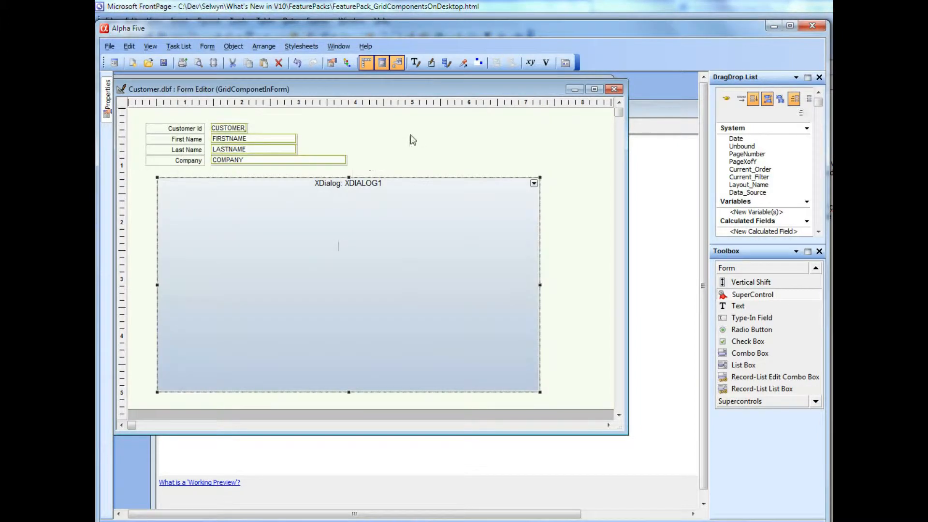
- Check the form's backdrop fill style and colors in its properties
{"action": "right_click", "coordinate": [411, 136]}
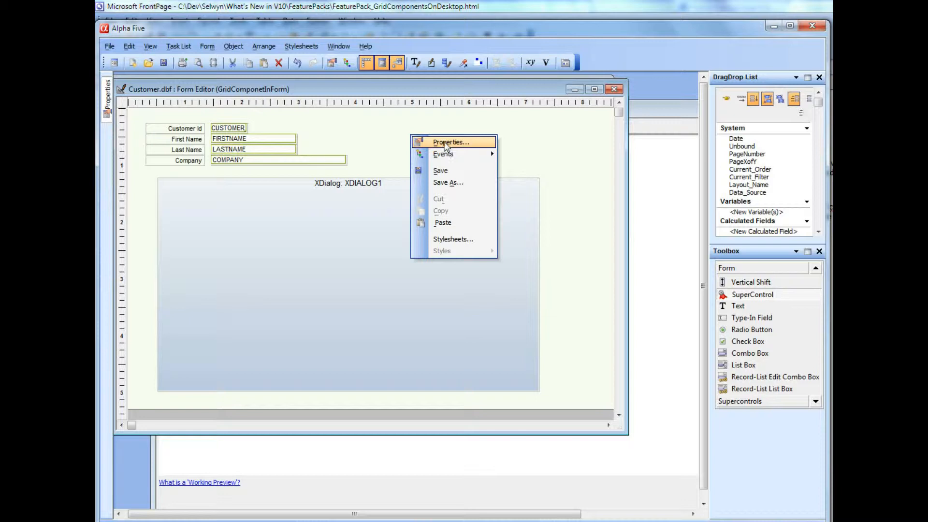
{"action": "left_click", "coordinate": [444, 143]}
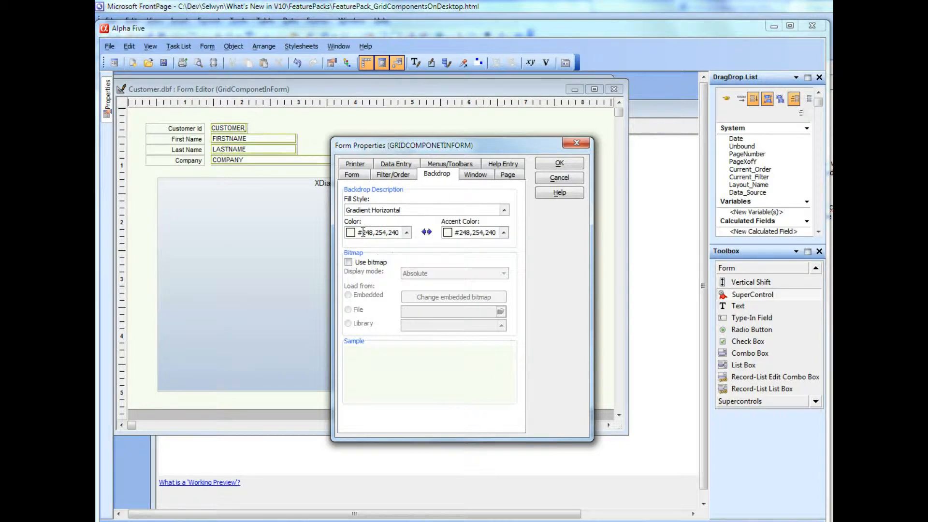
{"action": "left_click", "coordinate": [559, 164]}
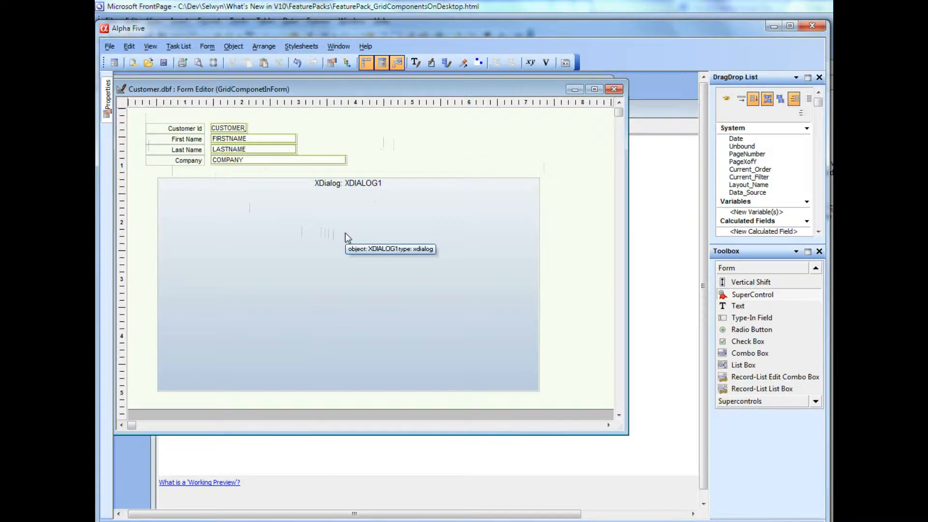
- Save the form and open it in view mode at the first customer record
{"action": "left_click", "coordinate": [164, 64]}
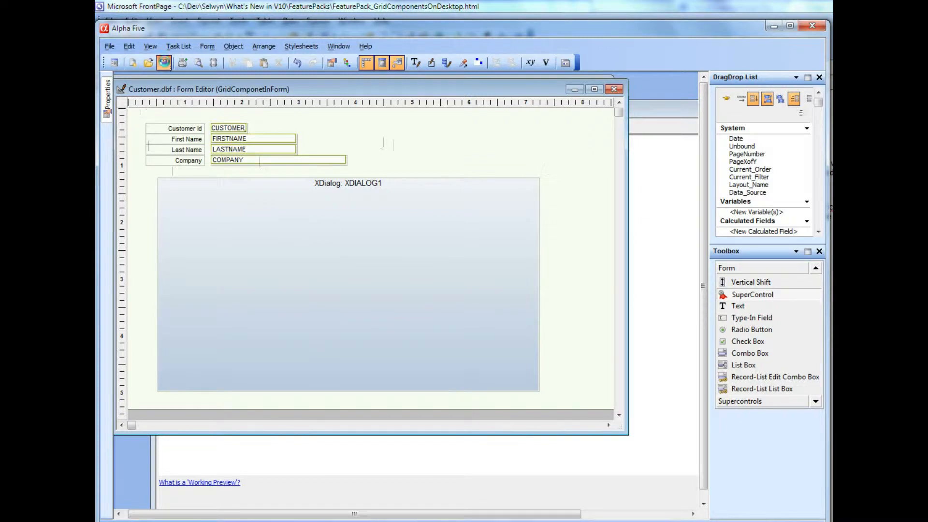
{"action": "left_click", "coordinate": [114, 63]}
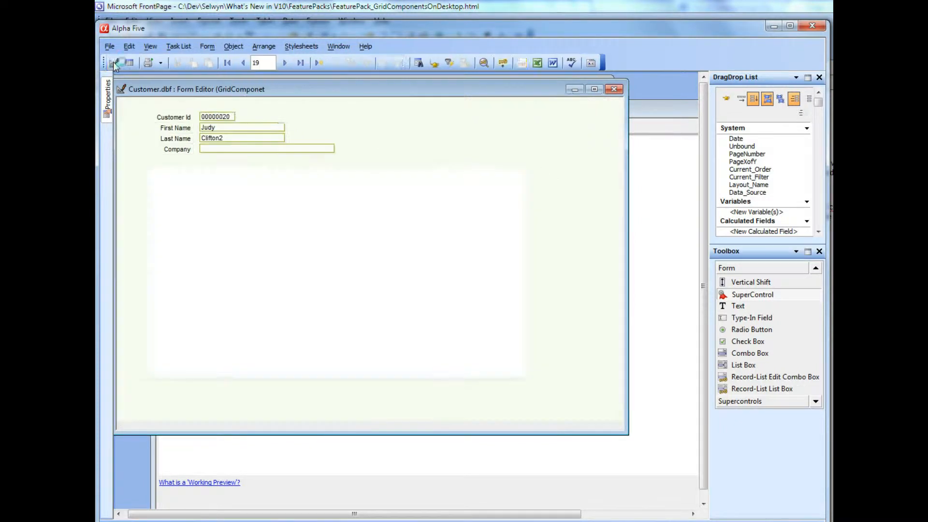
{"action": "left_click", "coordinate": [227, 63]}
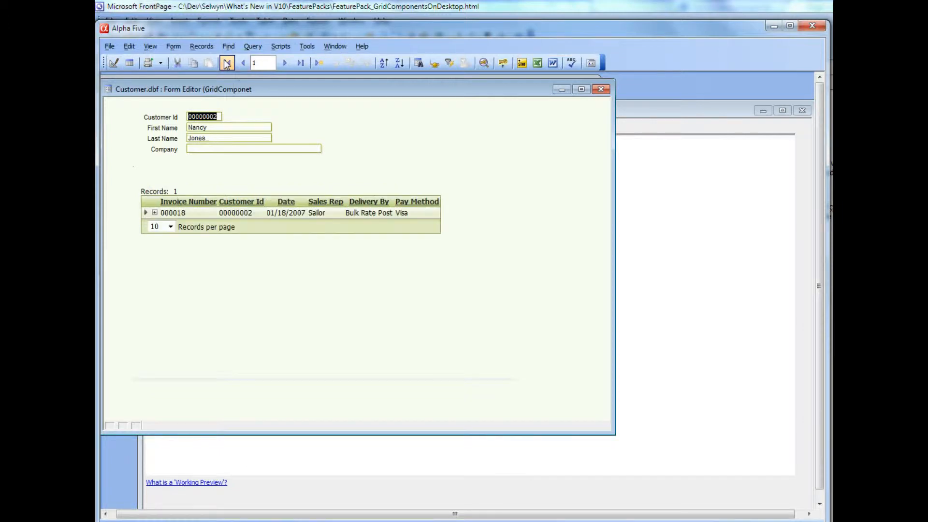
- Browse the customer records to check that the embedded grid follows each customer's invoices, ending on record 5
{"action": "left_click", "coordinate": [286, 63]}
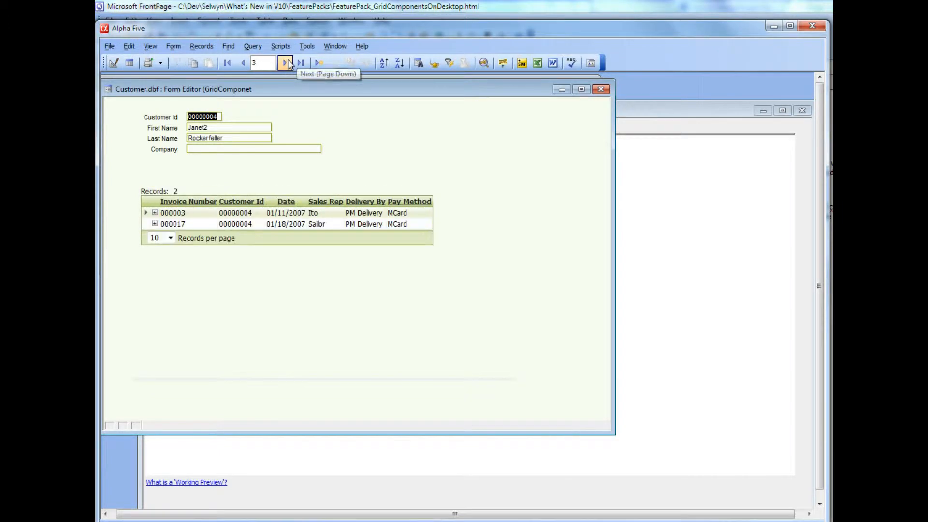
{"action": "left_click", "coordinate": [286, 63]}
{"action": "left_click", "coordinate": [287, 63]}
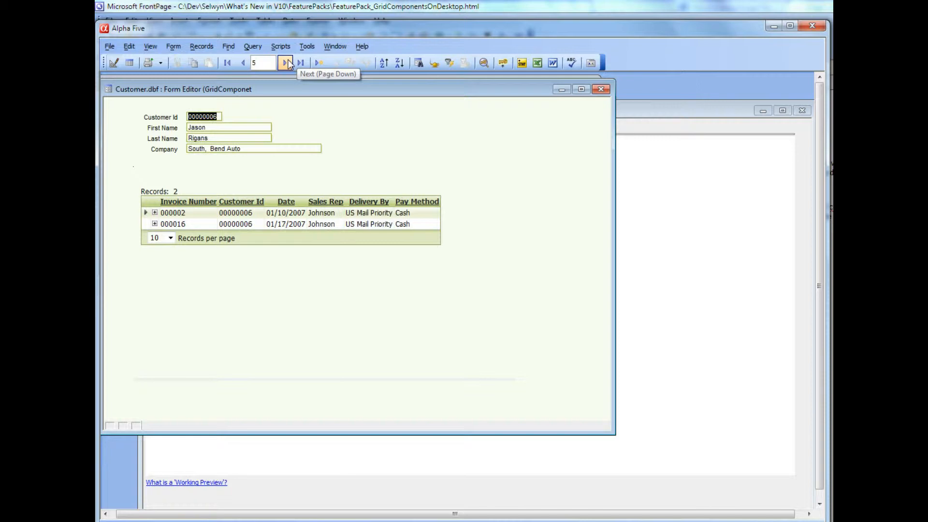
{"action": "left_click", "coordinate": [286, 63]}
{"action": "left_click", "coordinate": [286, 63]}
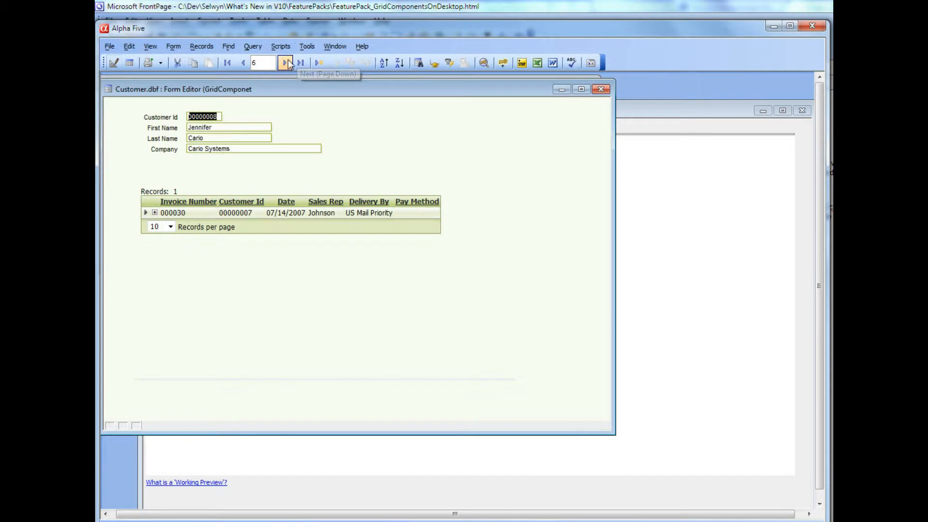
{"action": "left_click", "coordinate": [240, 64]}
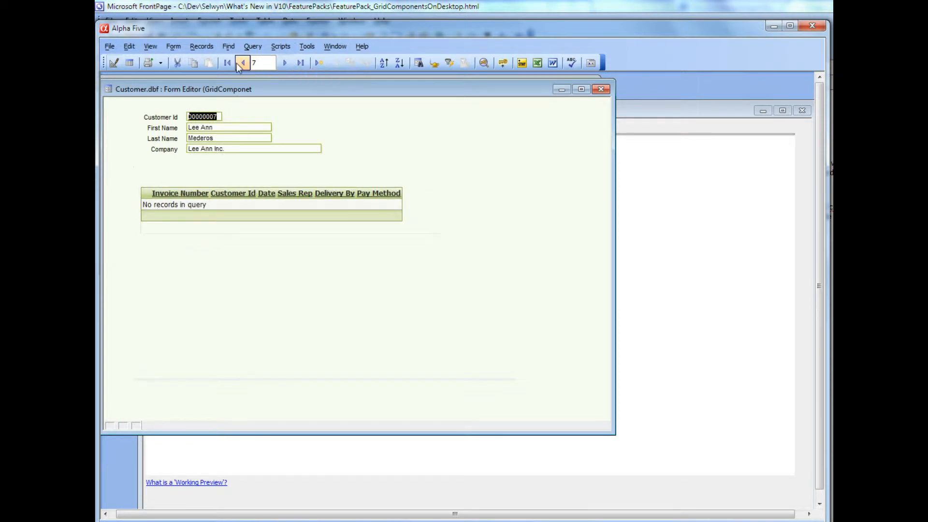
{"action": "left_click", "coordinate": [239, 63]}
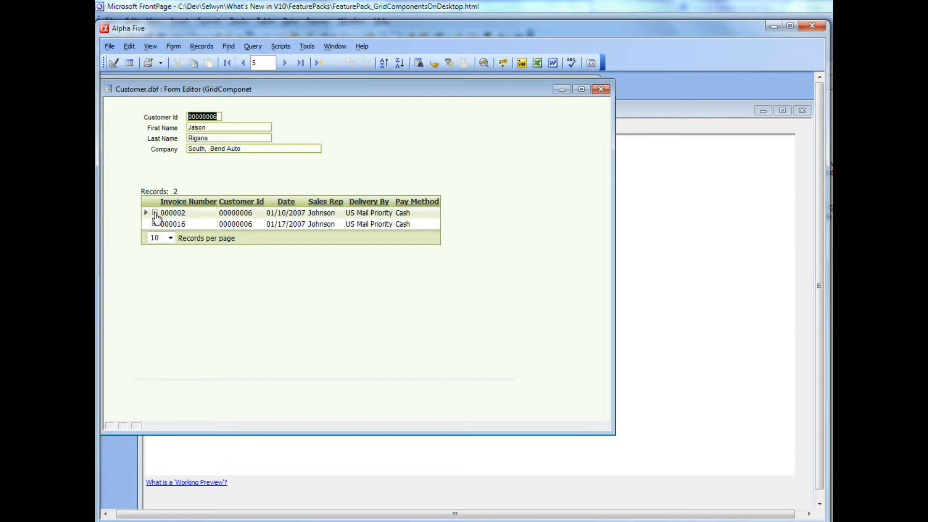
- Expand the first invoice in the embedded grid and sort its line items by Product Id and by Invoice Number
{"action": "left_click", "coordinate": [155, 213]}
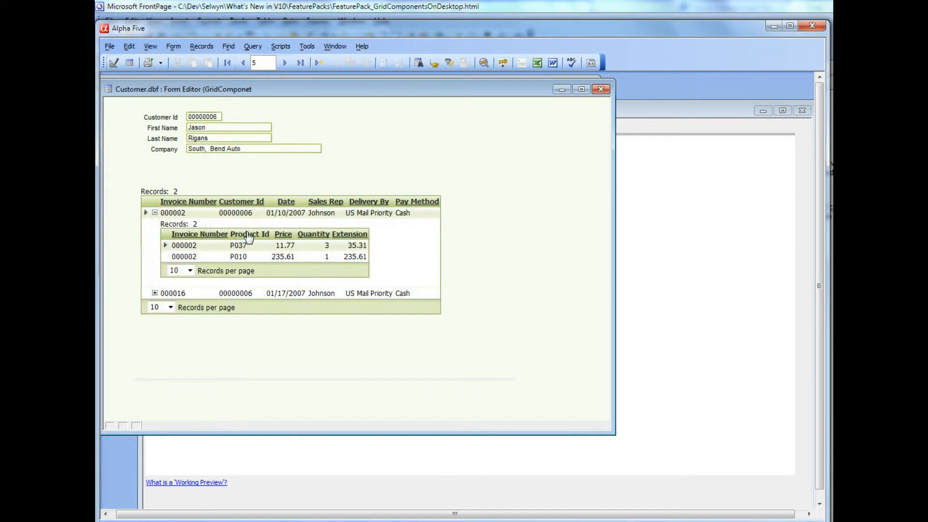
{"action": "left_click", "coordinate": [249, 237]}
{"action": "left_click", "coordinate": [208, 237]}
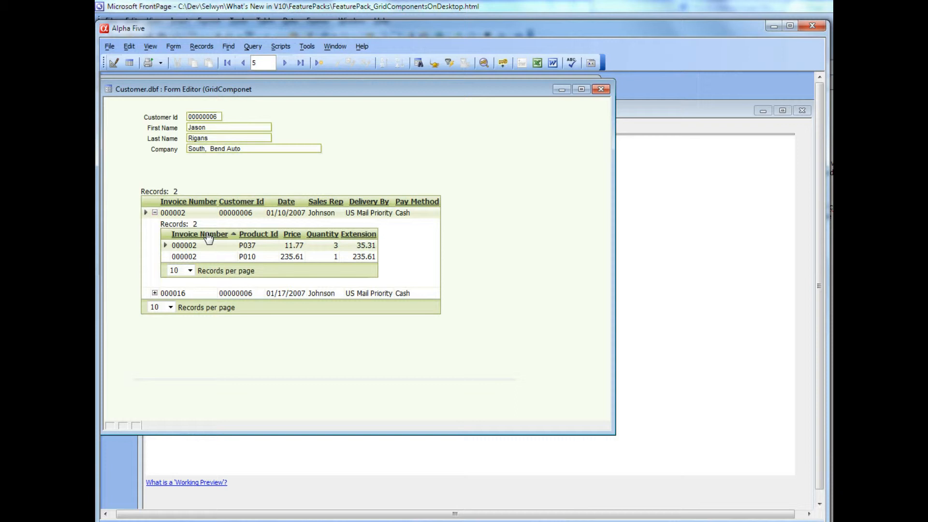